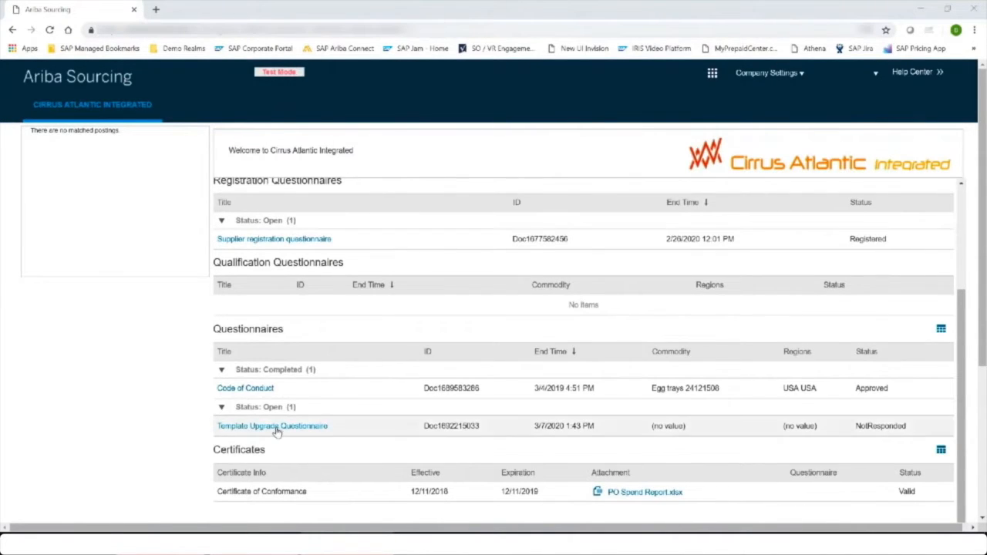
Open the Template Upgrade Questionnaire, answer its four questions with Yes, No, Hello and 1000000 USD, and submit the entire response.
{"action": "left_click", "coordinate": [279, 428]}
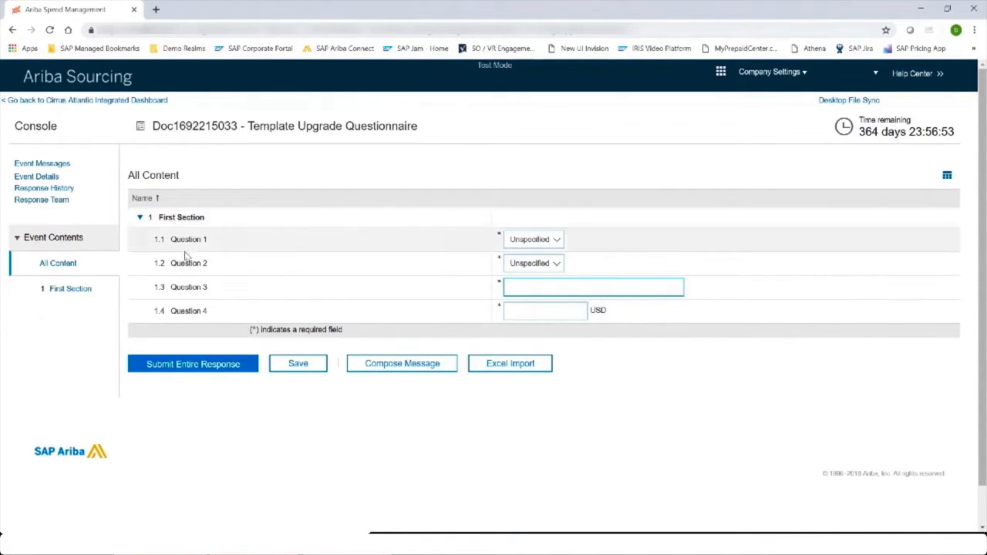
{"action": "left_click", "coordinate": [555, 242]}
{"action": "left_click", "coordinate": [544, 260]}
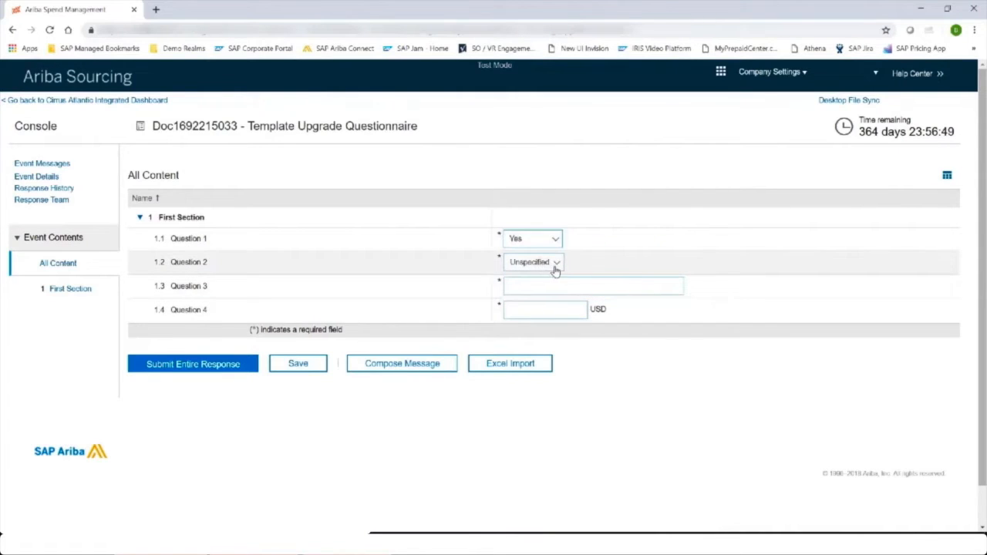
{"action": "left_click", "coordinate": [555, 264]}
{"action": "left_click", "coordinate": [535, 303]}
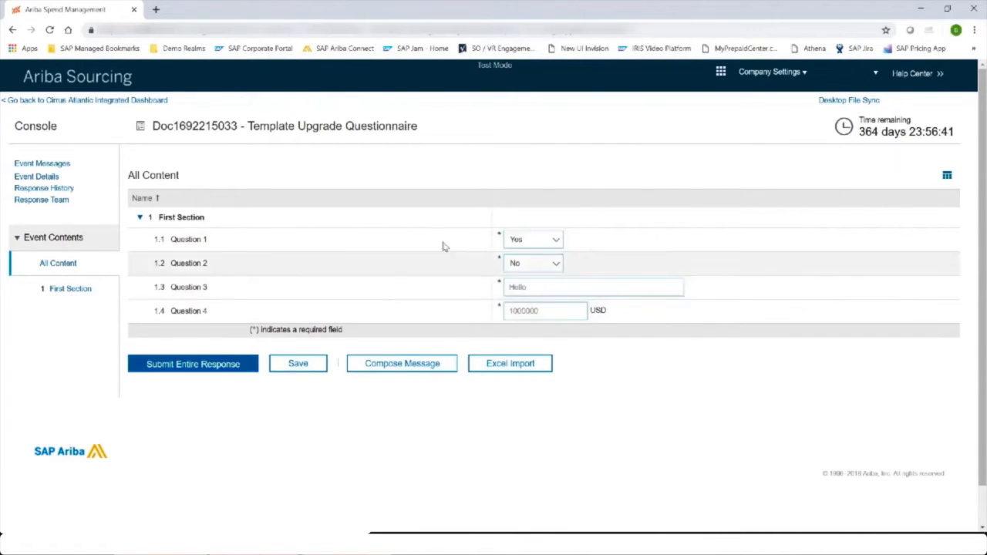
{"action": "left_click", "coordinate": [207, 366]}
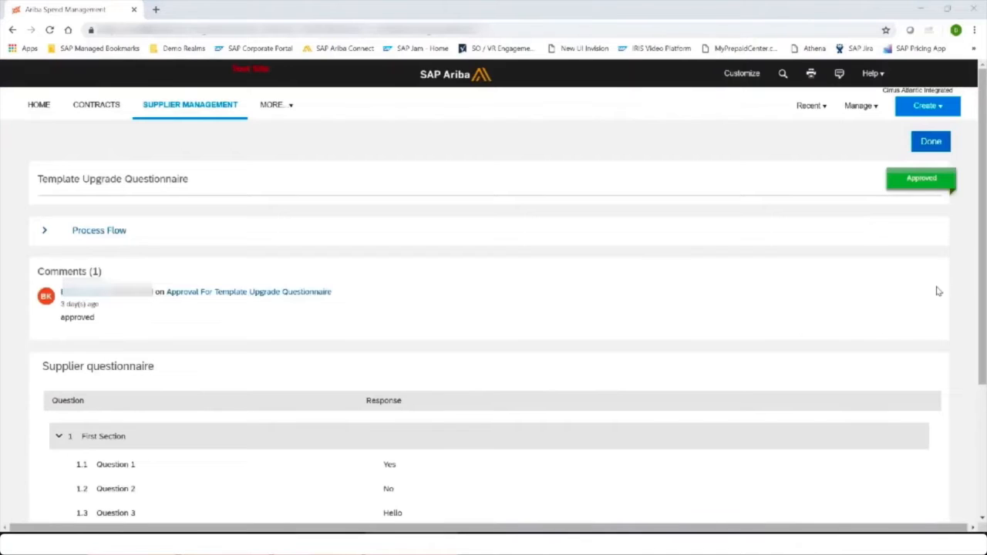
Create a new version of the Template Upgrade Questionnaire template and dismiss the notification.
{"action": "scroll", "coordinate": [646, 310], "scroll_direction": "down", "scroll_amount": 2}
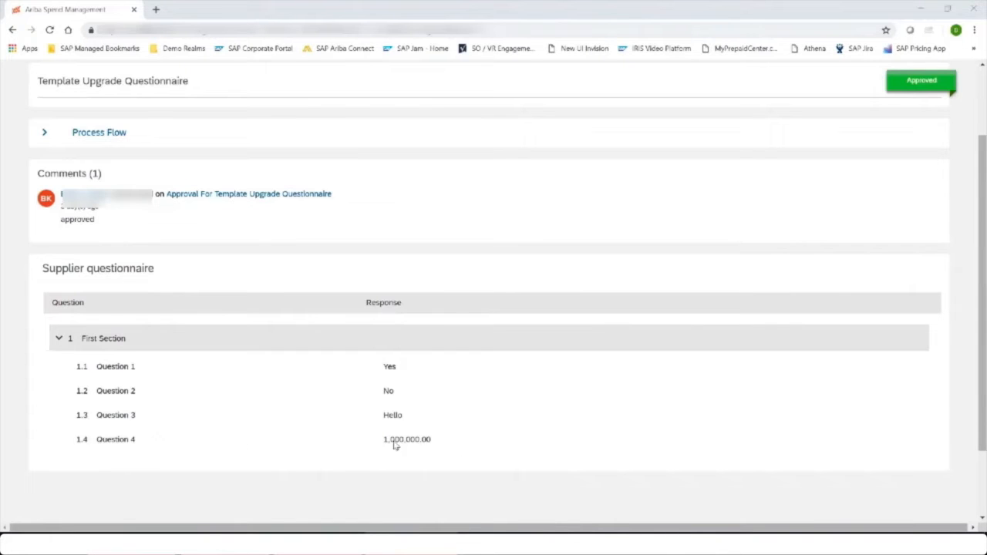
{"action": "scroll", "coordinate": [562, 440], "scroll_direction": "up", "scroll_amount": 2}
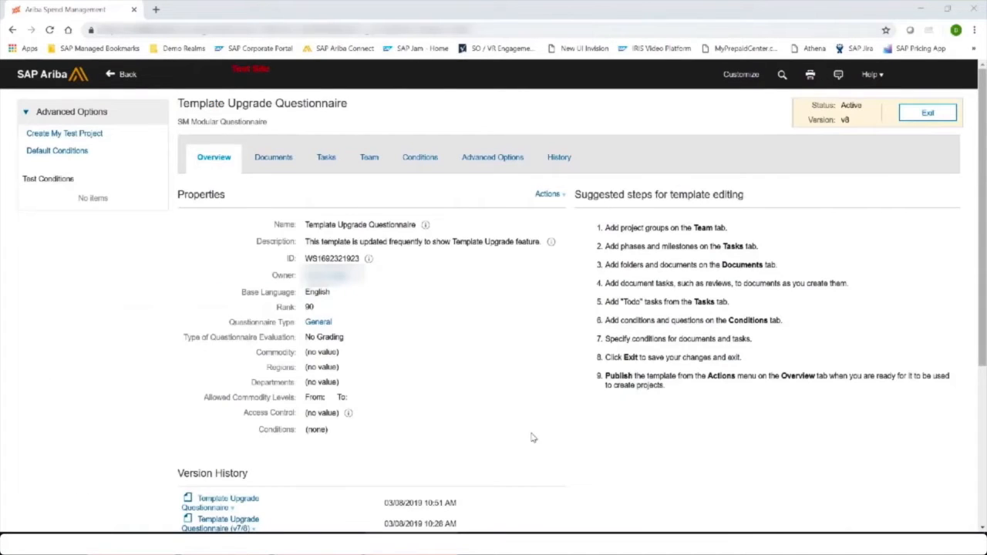
{"action": "left_click", "coordinate": [561, 197]}
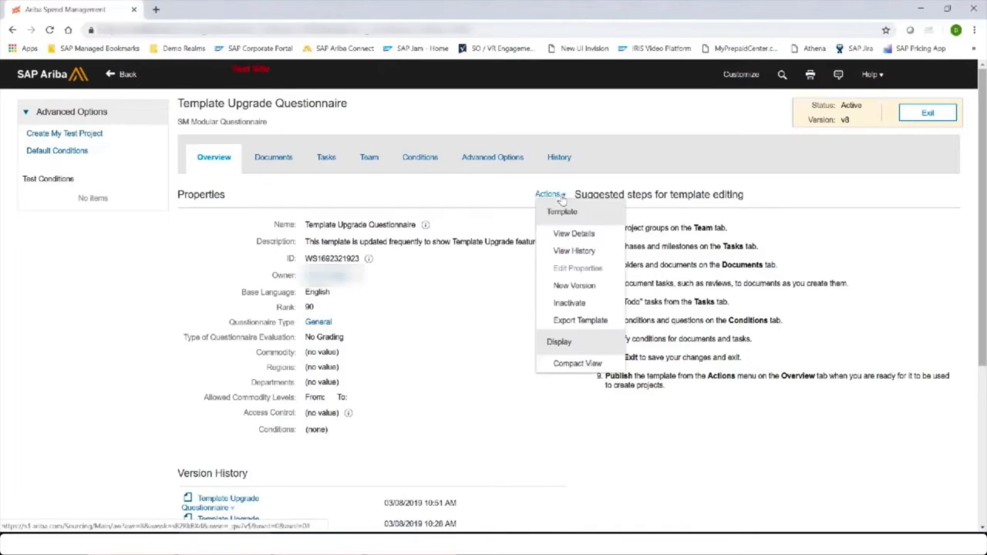
{"action": "left_click", "coordinate": [549, 287]}
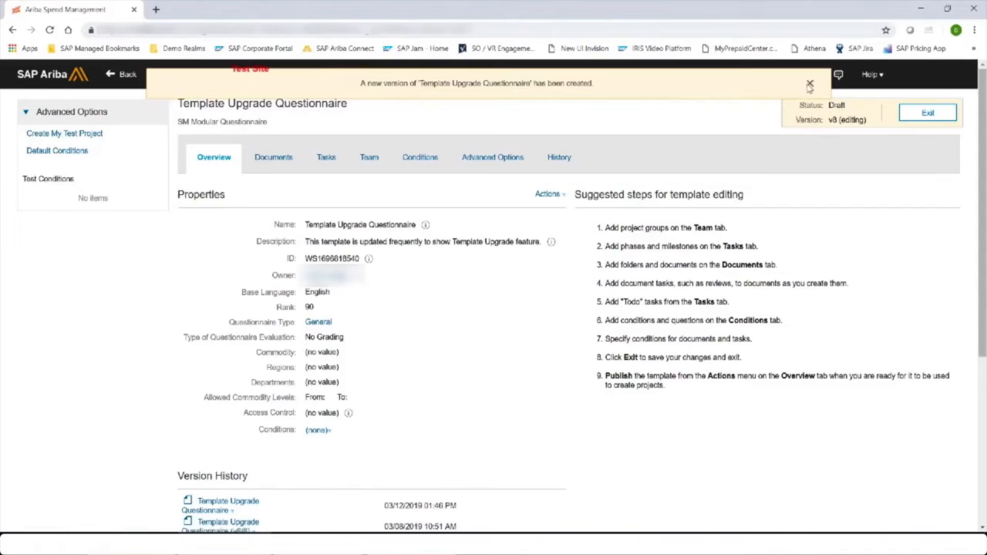
{"action": "left_click", "coordinate": [809, 83]}
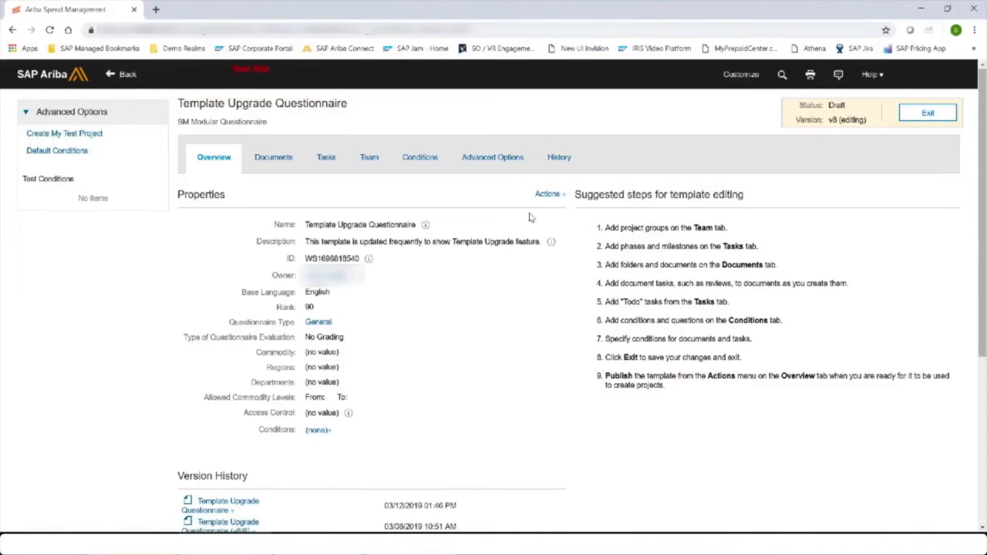
Open the template's Template Upgrade Questionnaire document for editing and go to its content.
{"action": "left_click", "coordinate": [286, 162]}
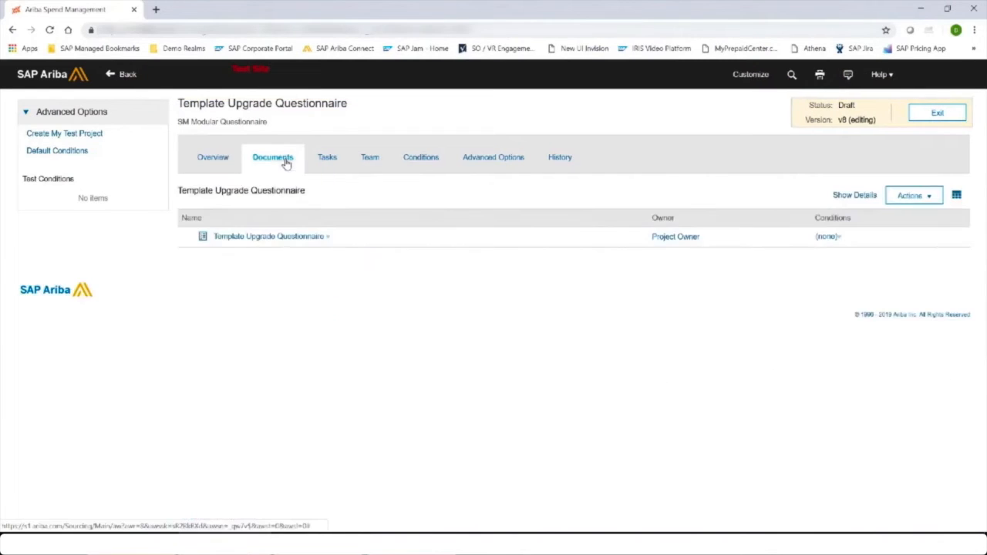
{"action": "left_click", "coordinate": [319, 239]}
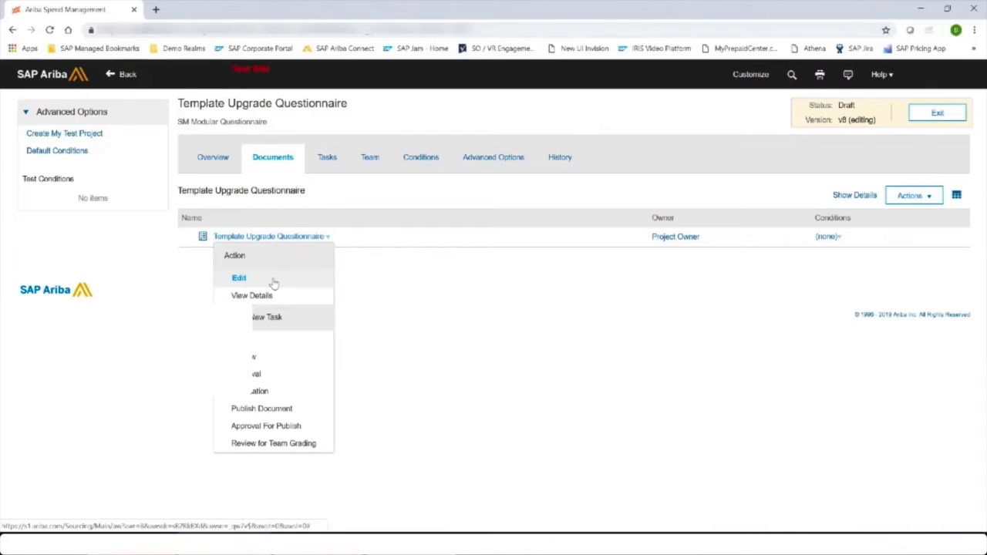
{"action": "left_click", "coordinate": [272, 278]}
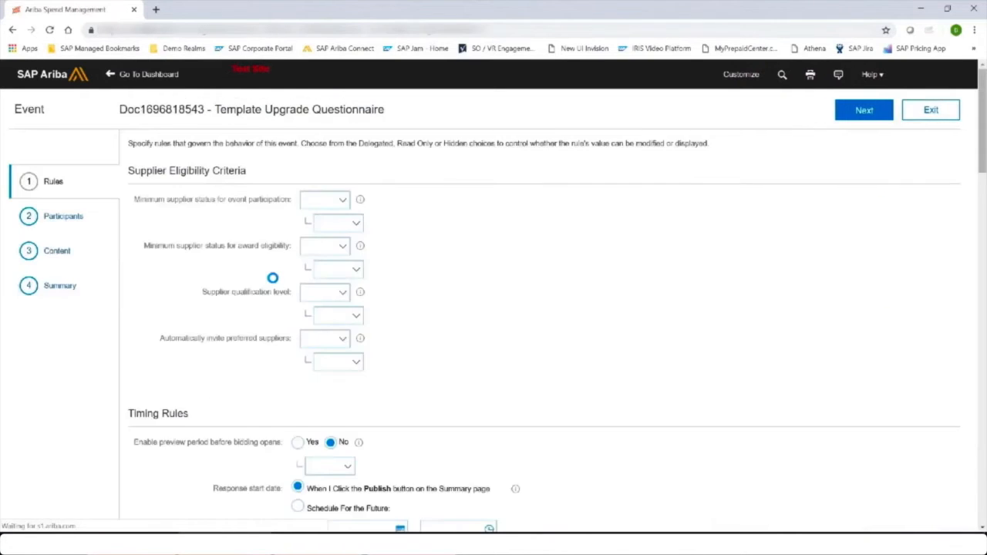
{"action": "left_click", "coordinate": [64, 245]}
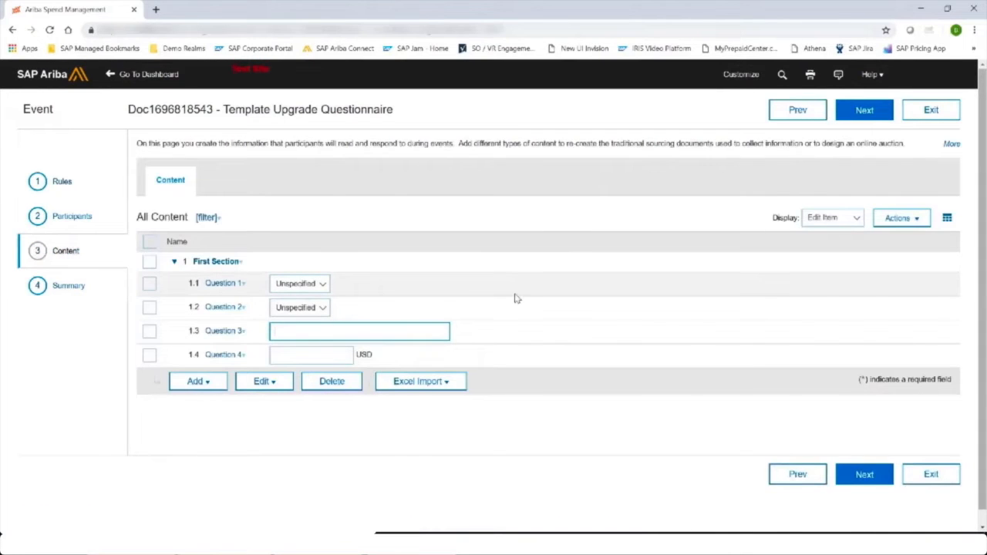
Add a section named "Section 2" to the questionnaire content, placed after First Section.
{"action": "left_click", "coordinate": [151, 262]}
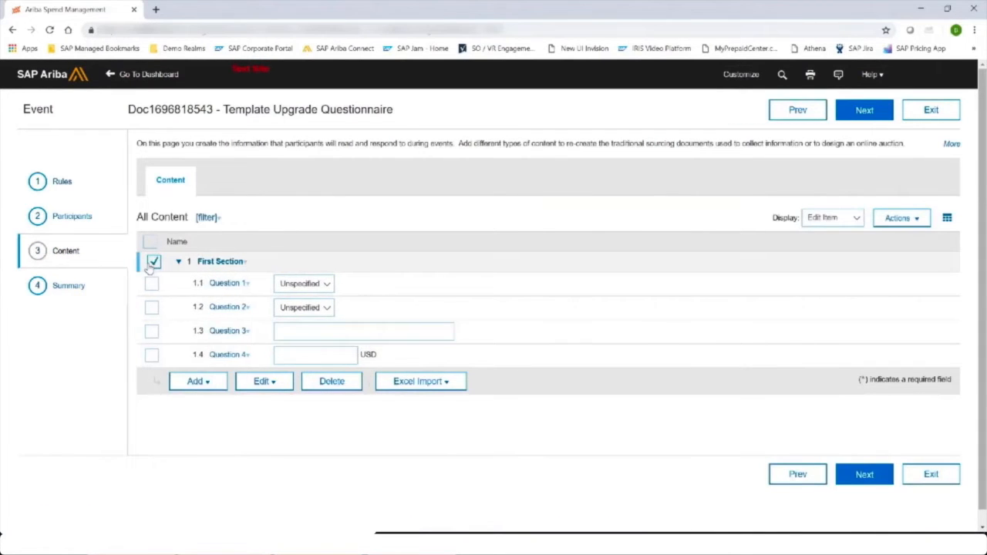
{"action": "left_click", "coordinate": [151, 262]}
{"action": "left_click", "coordinate": [150, 242]}
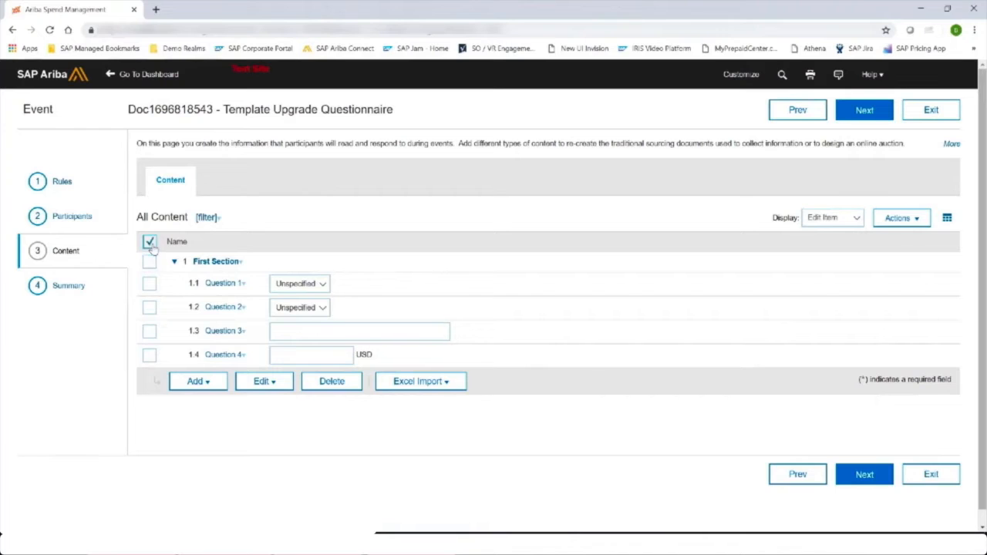
{"action": "left_click", "coordinate": [202, 385]}
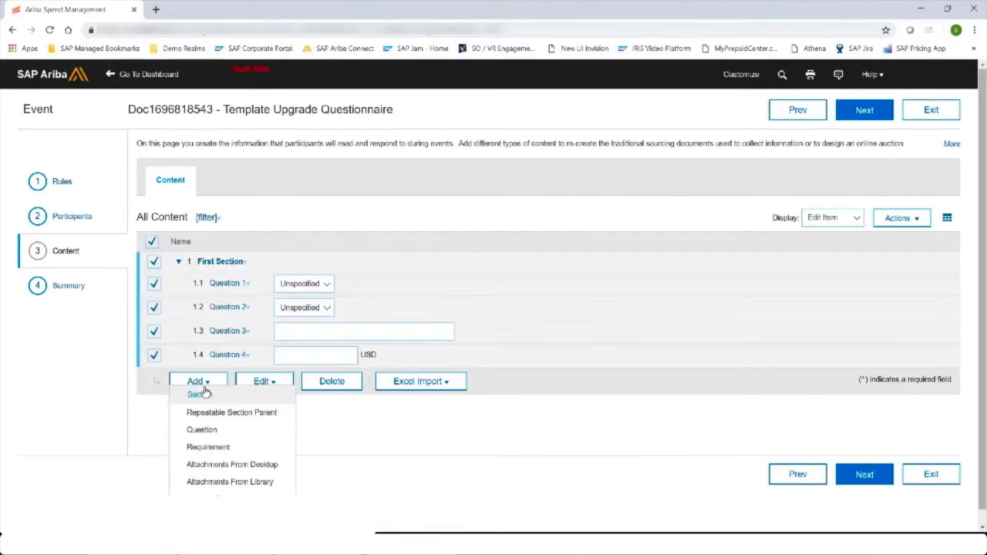
{"action": "left_click", "coordinate": [202, 394]}
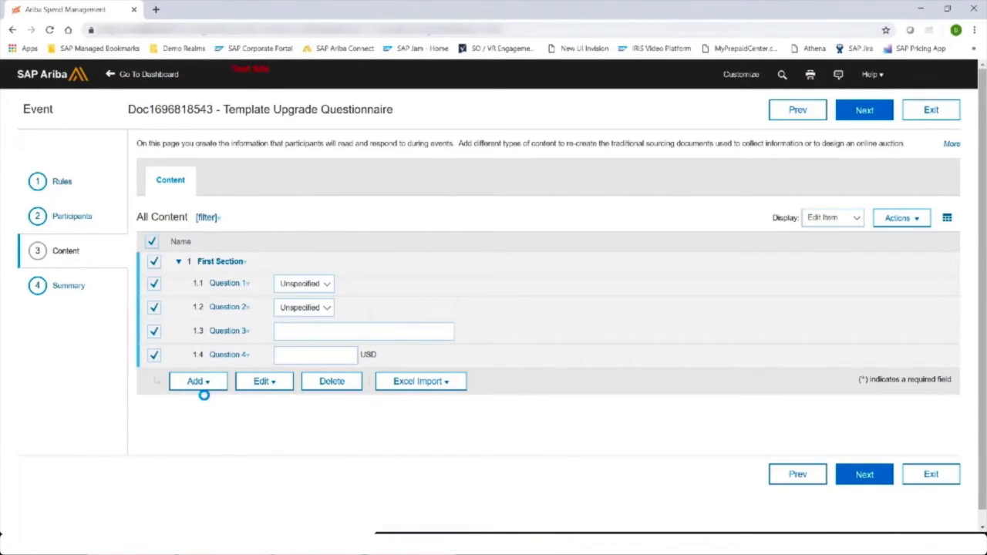
{"action": "type", "text": "Section 2"}
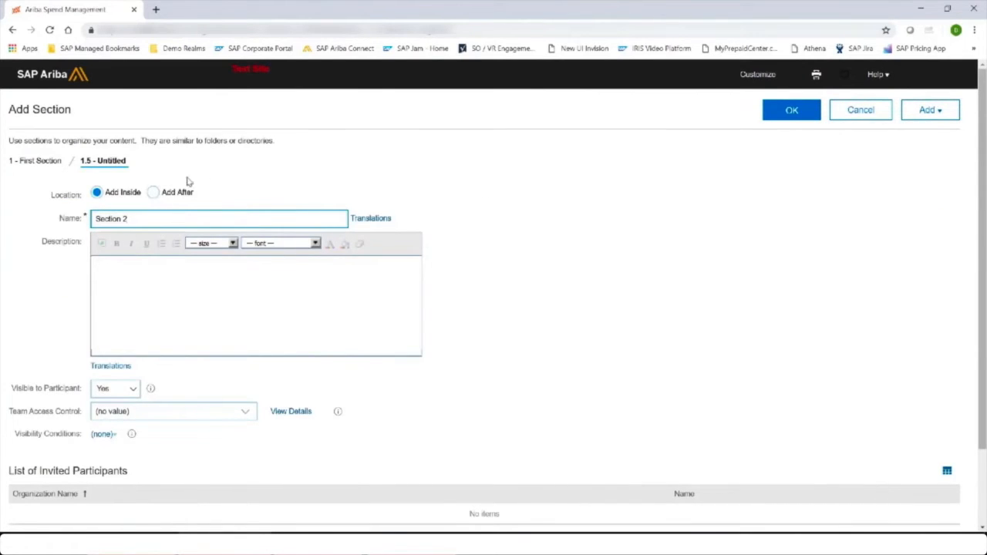
{"action": "left_click", "coordinate": [153, 193]}
{"action": "left_click", "coordinate": [789, 112]}
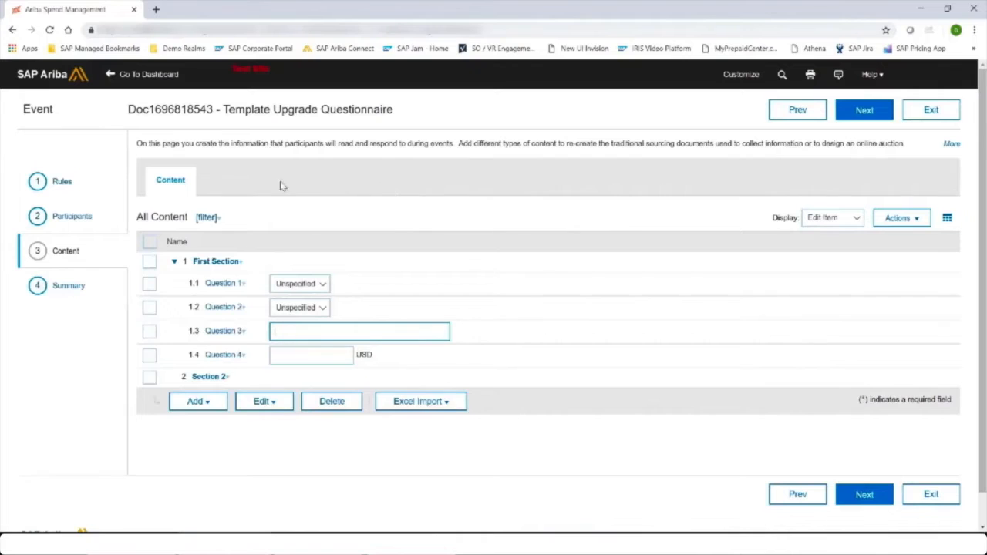
Add a question named "Question 5" inside Section 2 with the answer type Date.
{"action": "left_click", "coordinate": [208, 377]}
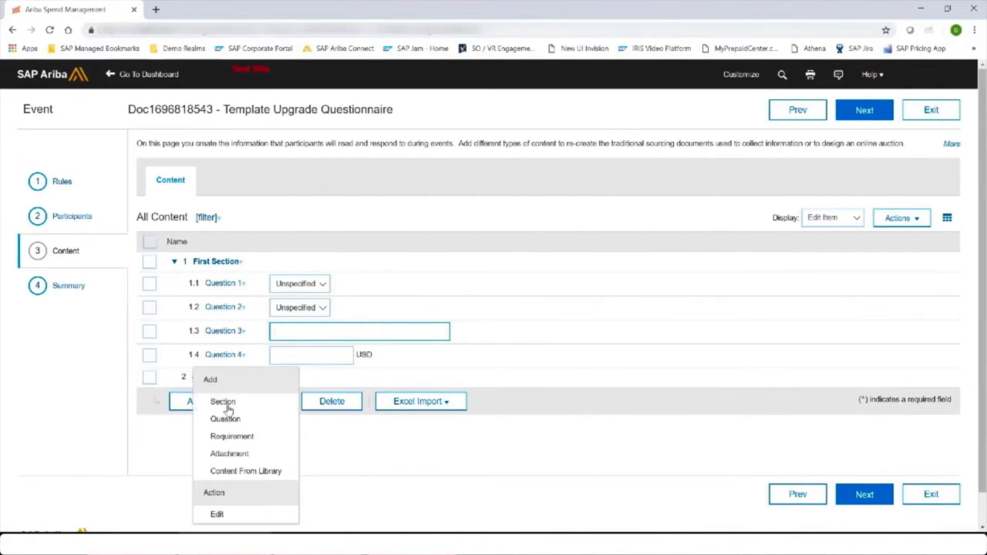
{"action": "left_click", "coordinate": [226, 408]}
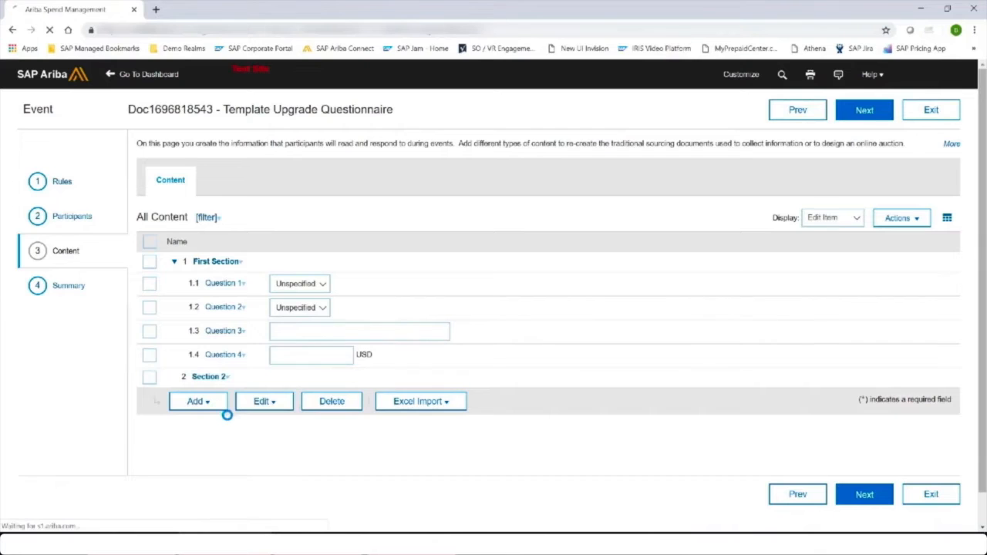
{"action": "left_click", "coordinate": [195, 282]}
{"action": "type", "text": "Question"}
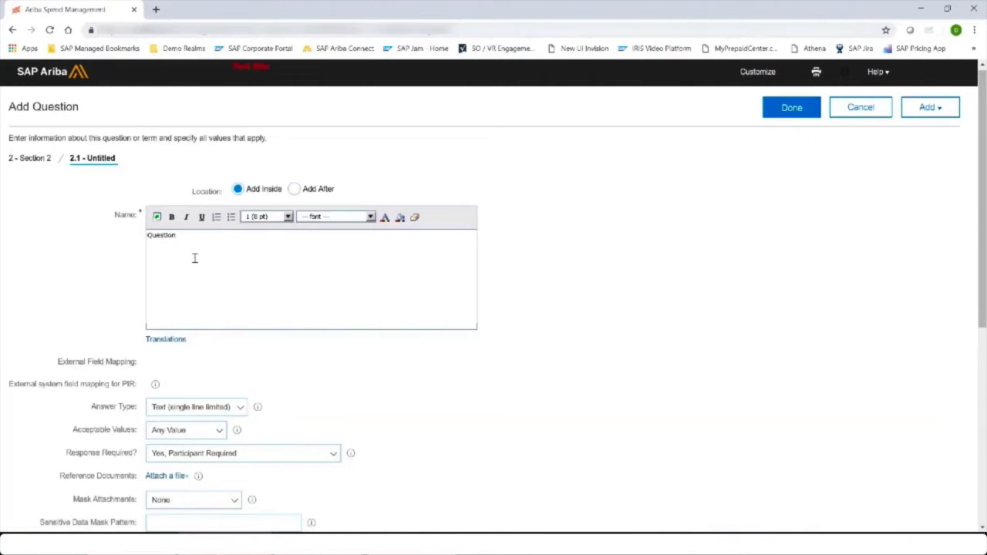
{"action": "scroll", "coordinate": [393, 385], "scroll_direction": "down", "scroll_amount": 2}
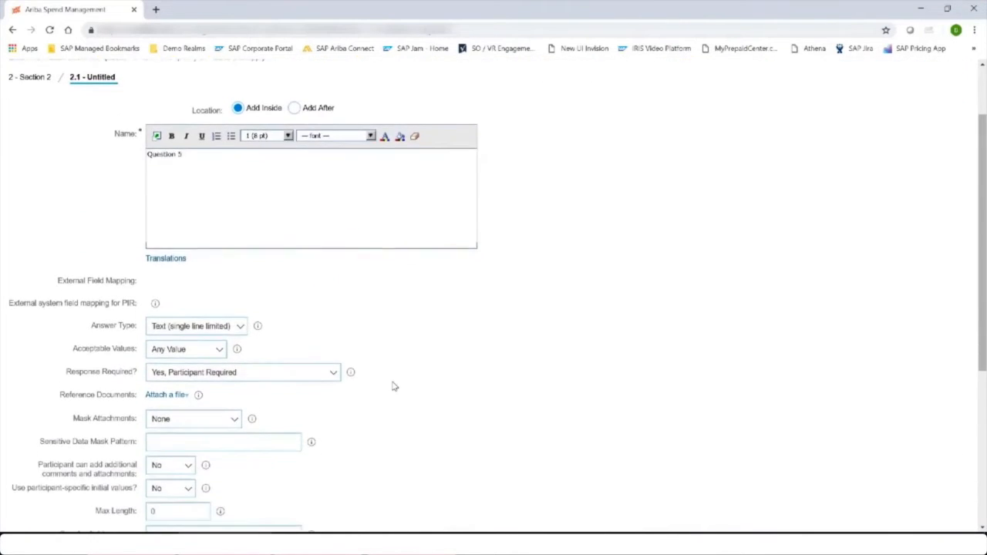
{"action": "left_click", "coordinate": [197, 325]}
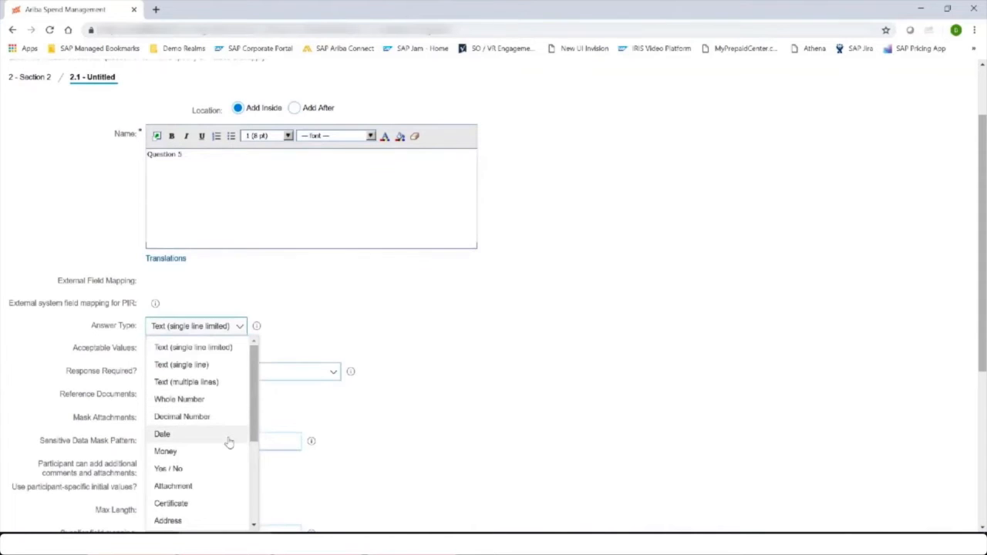
{"action": "left_click", "coordinate": [228, 439]}
{"action": "scroll", "coordinate": [462, 439], "scroll_direction": "down", "scroll_amount": 3}
{"action": "scroll", "coordinate": [464, 438], "scroll_direction": "down", "scroll_amount": 3}
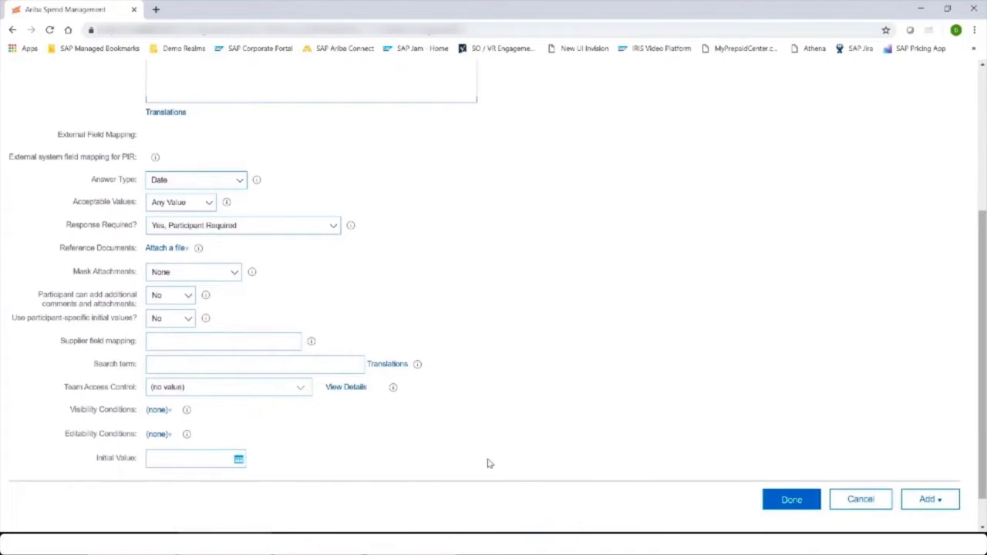
{"action": "left_click", "coordinate": [789, 500]}
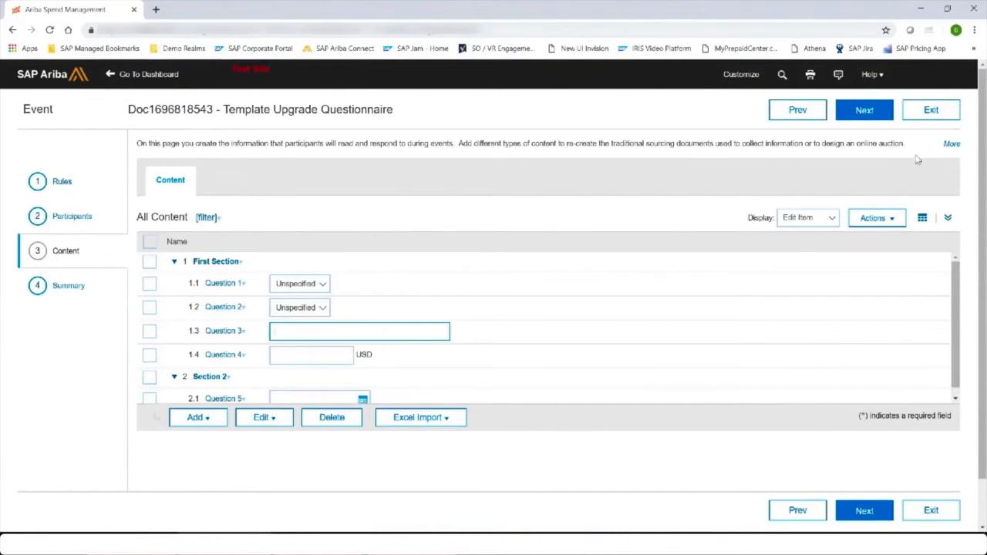
Exit the questionnaire editor back to the project and publish the new template version.
{"action": "left_click", "coordinate": [931, 112]}
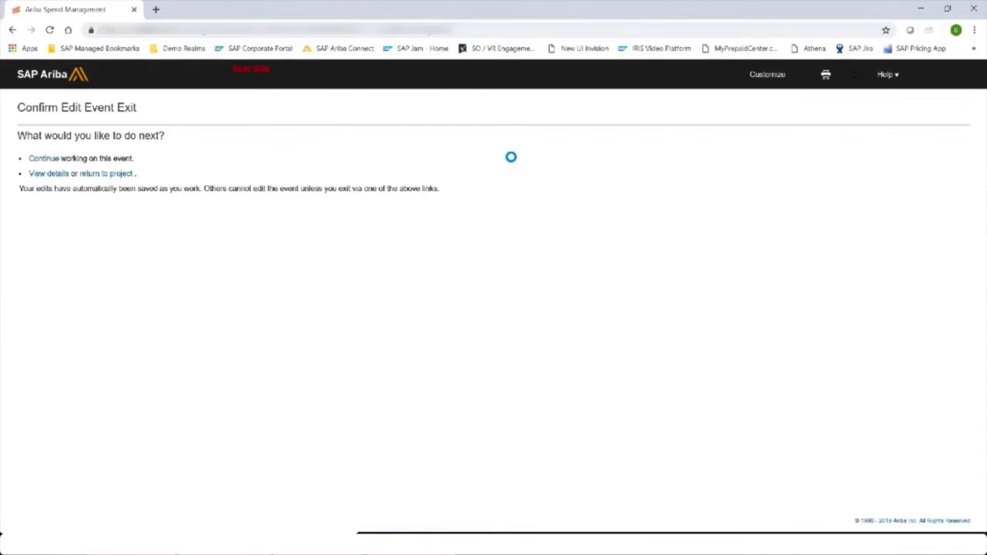
{"action": "left_click", "coordinate": [108, 174]}
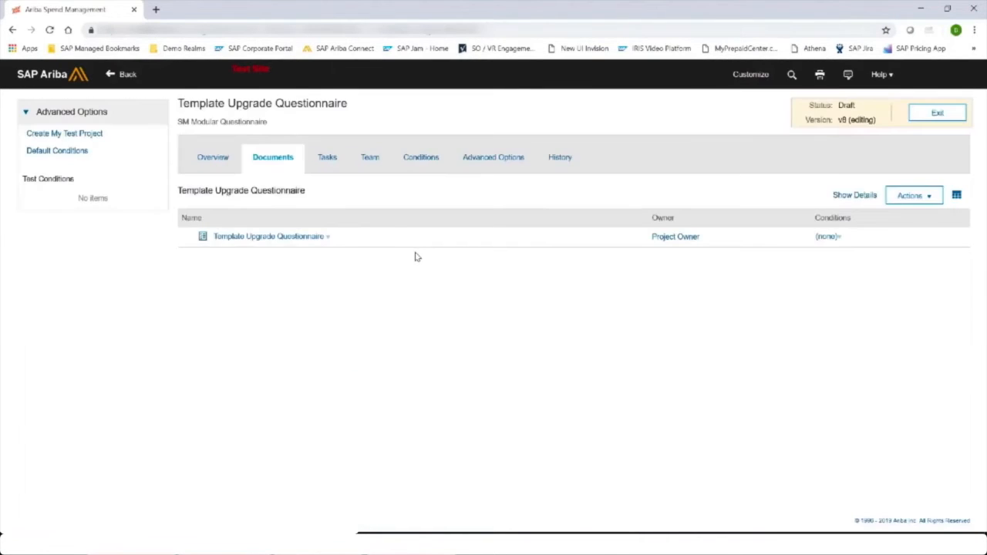
{"action": "left_click", "coordinate": [223, 163]}
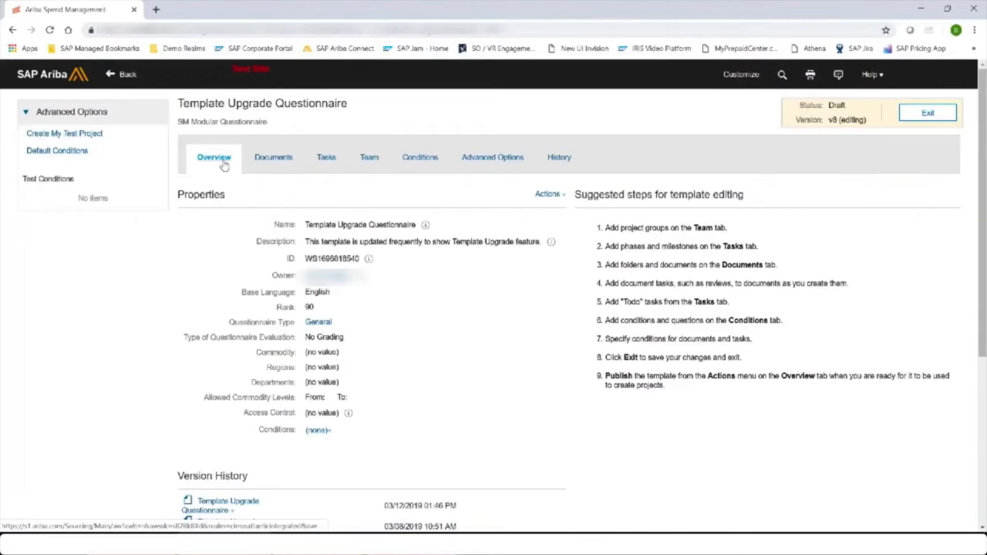
{"action": "left_click", "coordinate": [547, 195]}
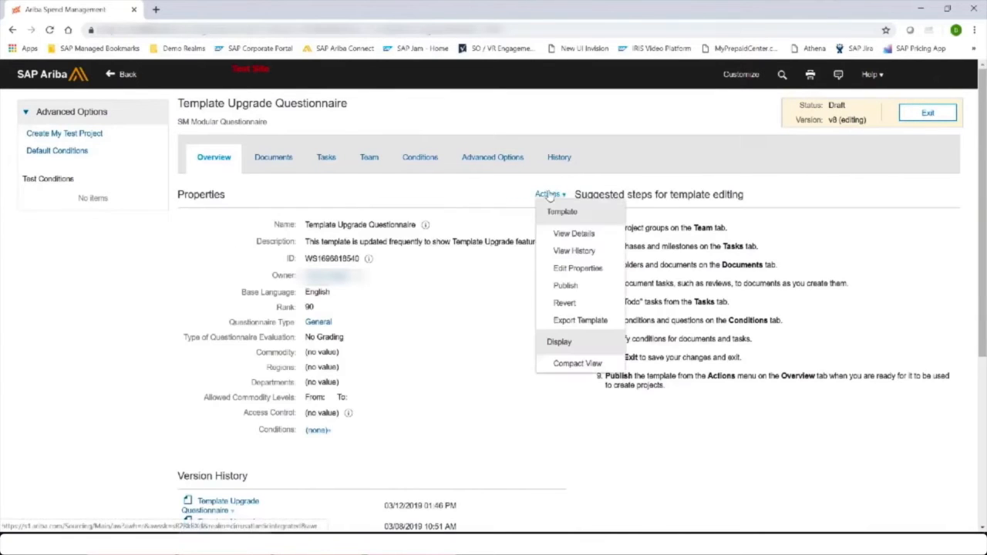
{"action": "left_click", "coordinate": [563, 285]}
{"action": "left_click", "coordinate": [813, 83]}
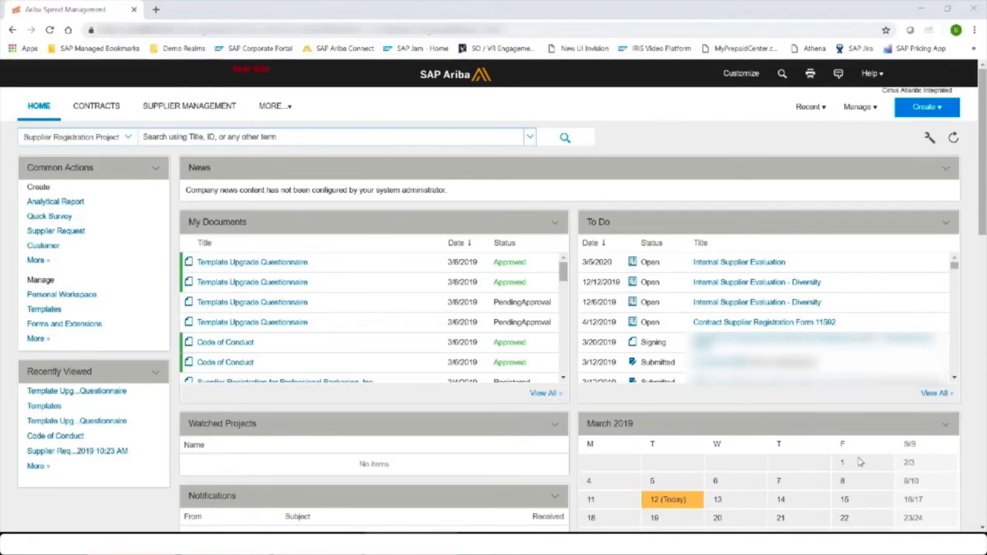
Open the Template upgrade page of SM Administration.
{"action": "left_click", "coordinate": [863, 107]}
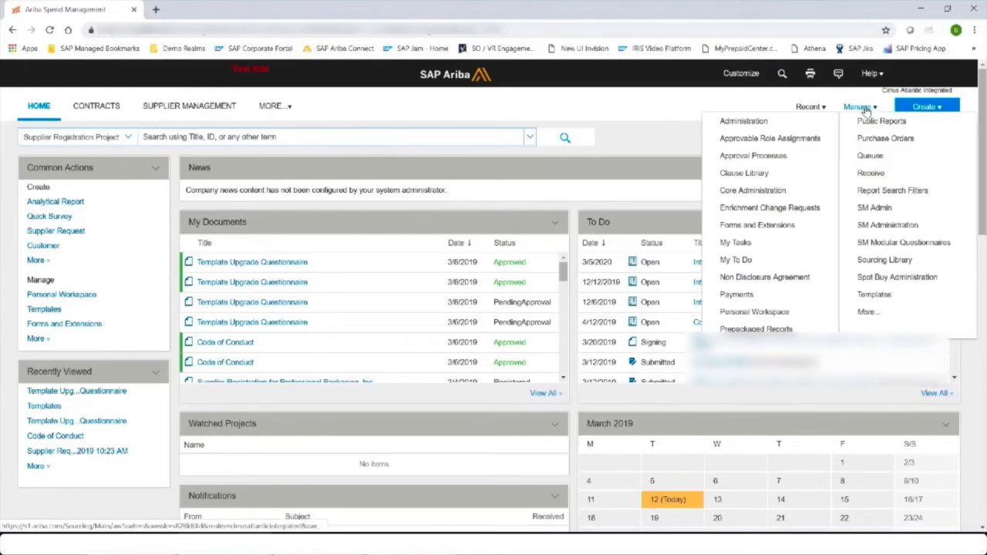
{"action": "left_click", "coordinate": [873, 227]}
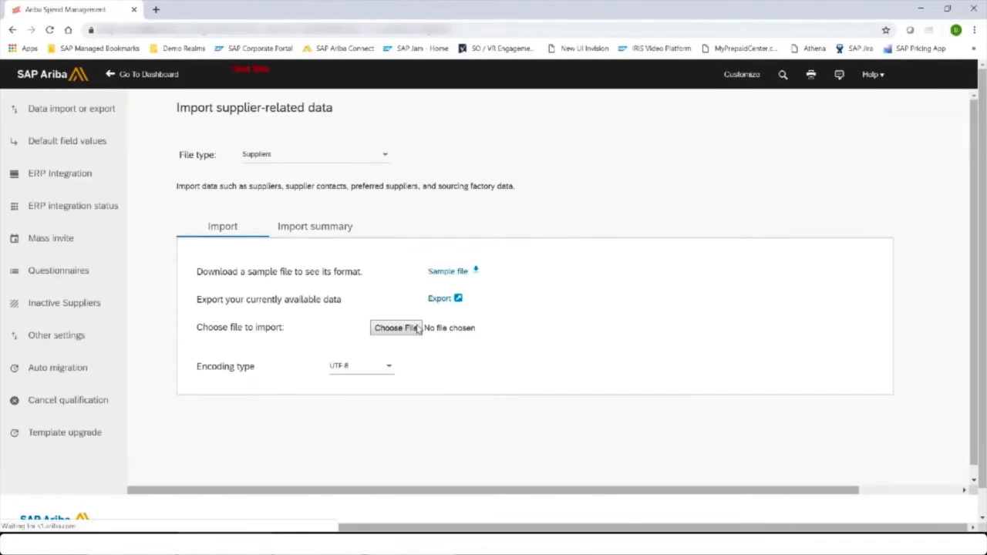
{"action": "left_click", "coordinate": [50, 434]}
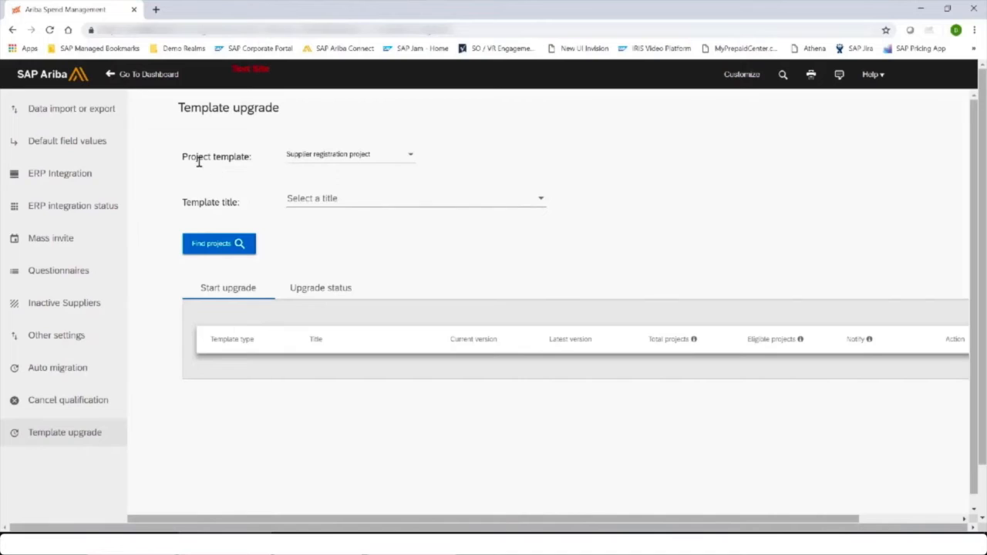
Find the upgradable projects for the Modular questionnaire project template titled Template Upgrade Questionnaire.
{"action": "left_click", "coordinate": [410, 158]}
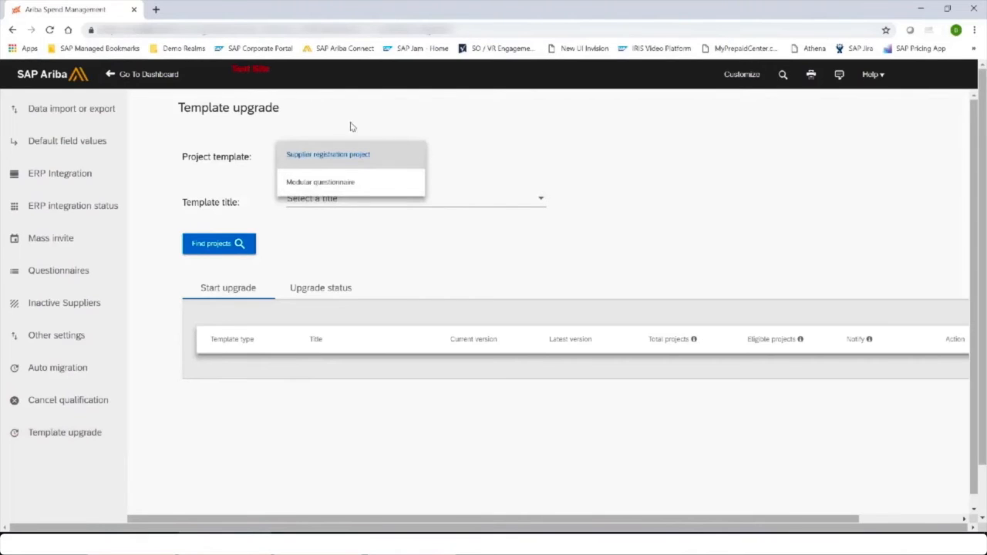
{"action": "left_click", "coordinate": [333, 184]}
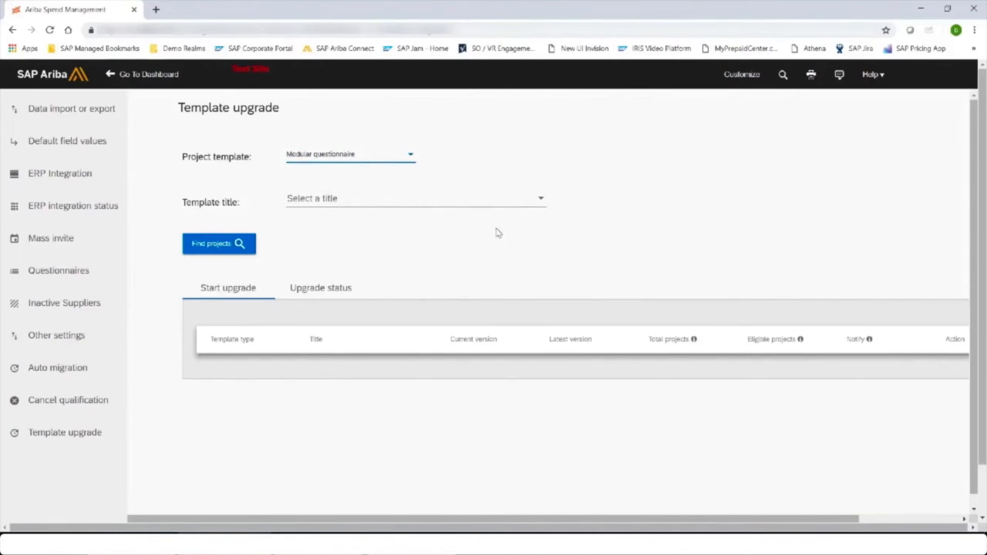
{"action": "left_click", "coordinate": [542, 199]}
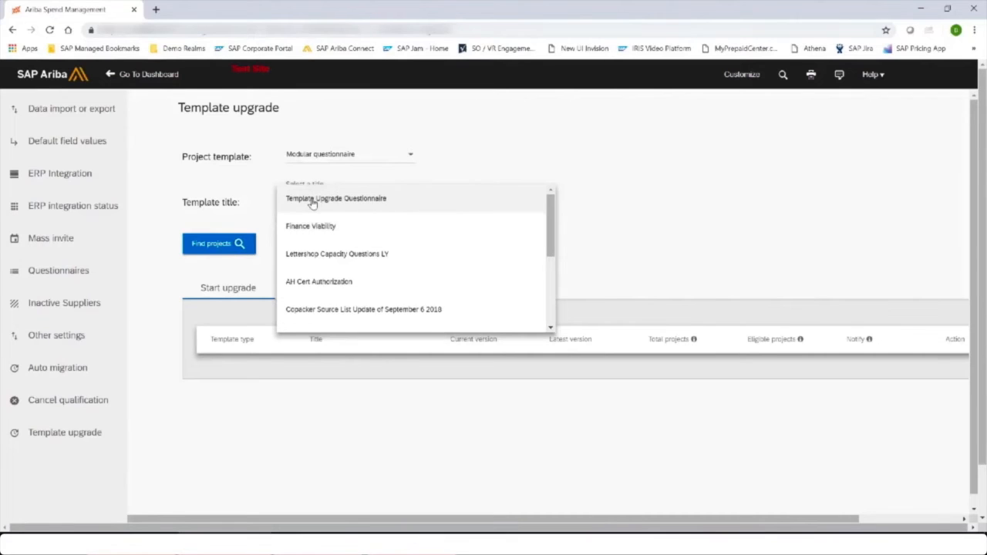
{"action": "left_click", "coordinate": [342, 202]}
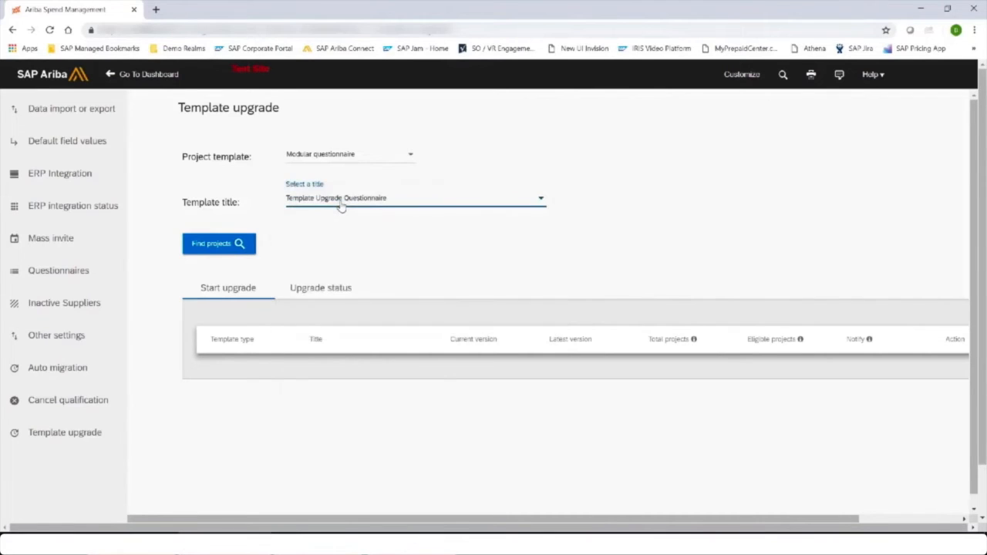
{"action": "left_click", "coordinate": [204, 245]}
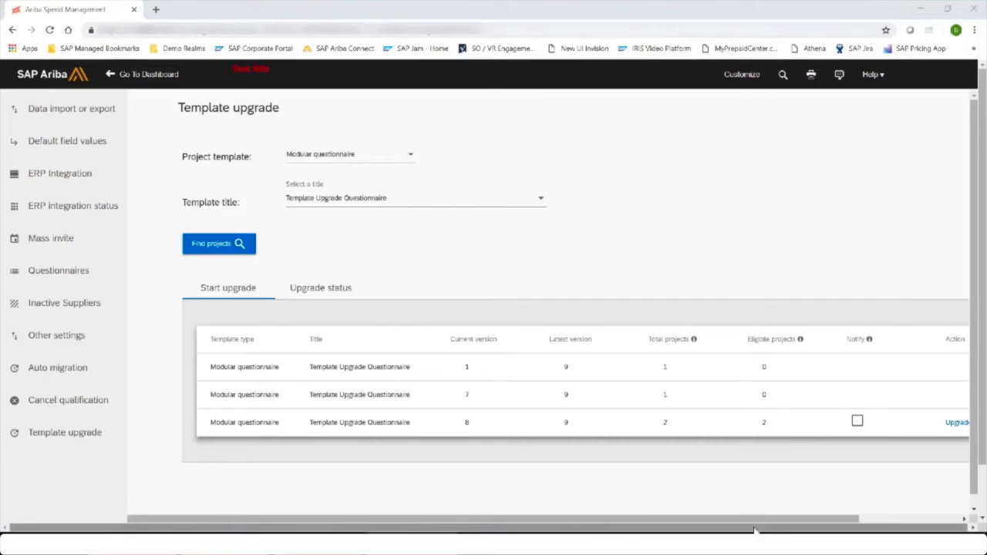
Upgrade the version 8 projects with supplier notification enabled and the message "Please review new questions and provide answers.", and refresh the upgrade status.
{"action": "left_click_drag", "start_coordinate": [760, 520], "coordinate": [795, 523]}
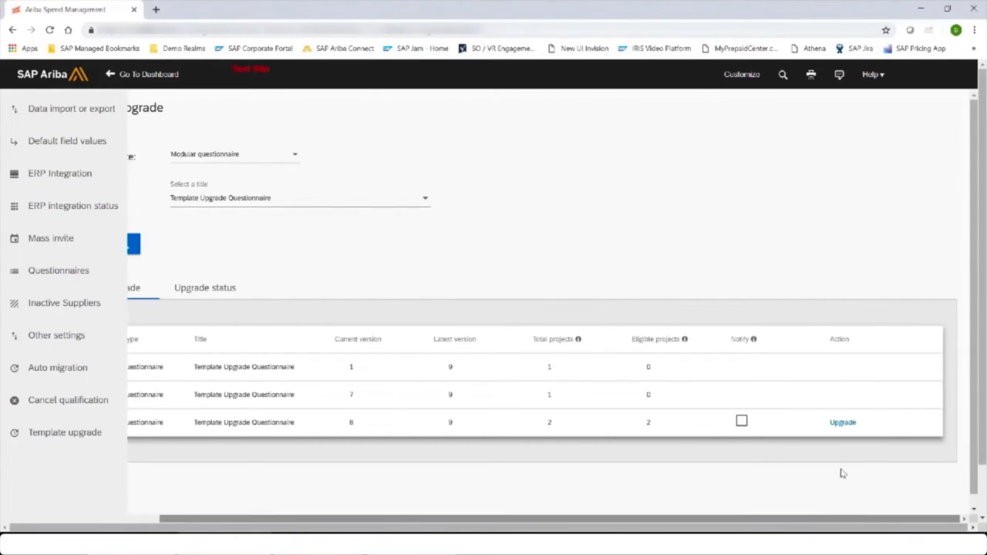
{"action": "left_click", "coordinate": [741, 422]}
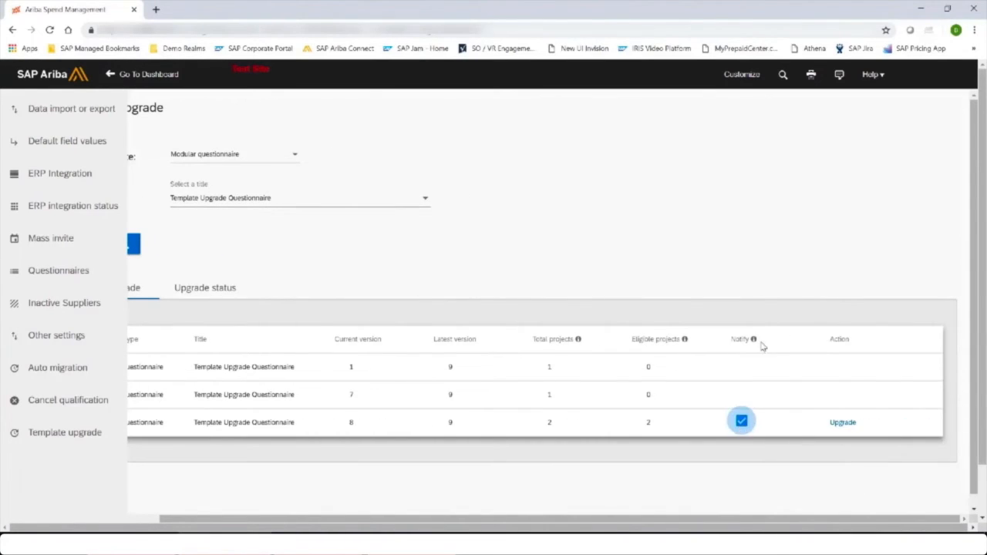
{"action": "mouse_move", "coordinate": [753, 342]}
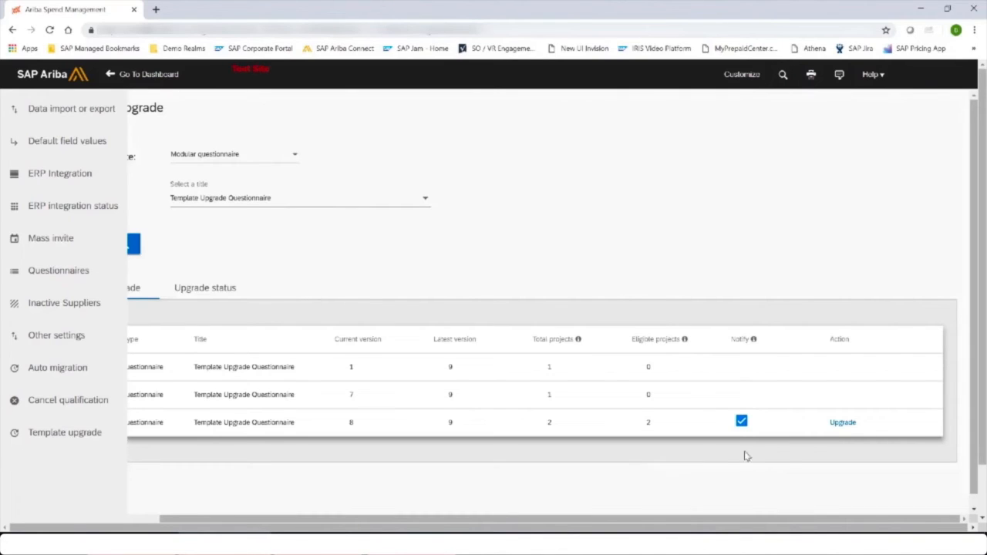
{"action": "left_click", "coordinate": [843, 422]}
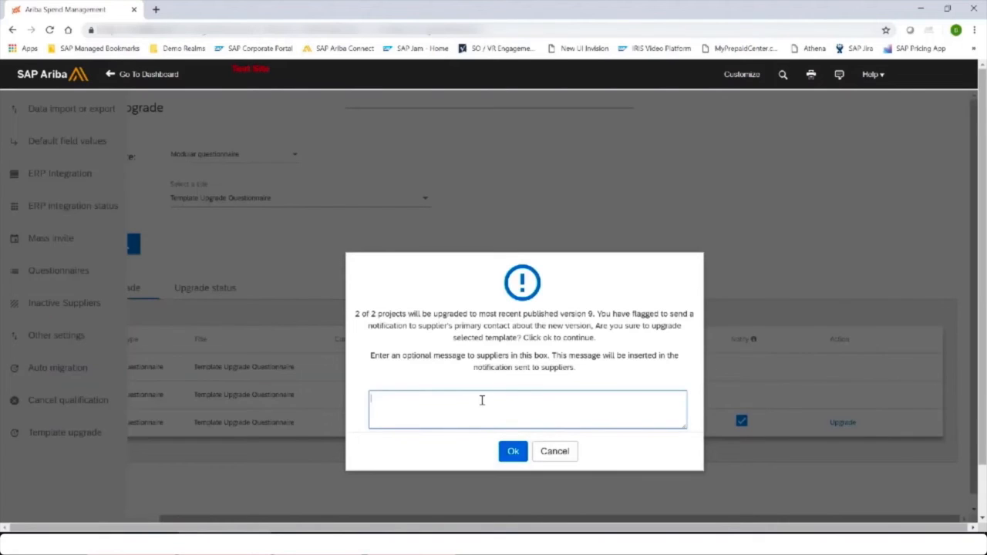
{"action": "type", "text": "Please review new questions and provide answers."}
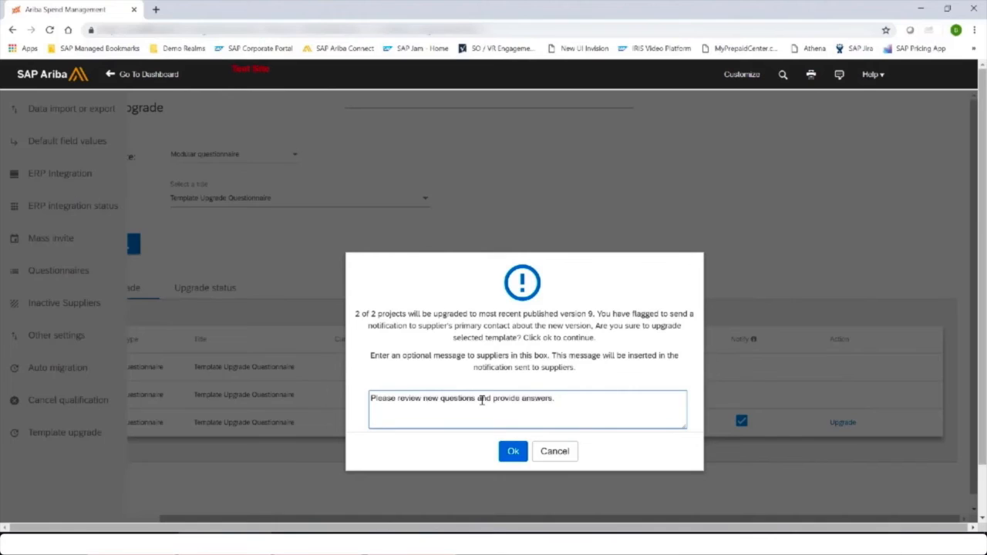
{"action": "left_click", "coordinate": [512, 451]}
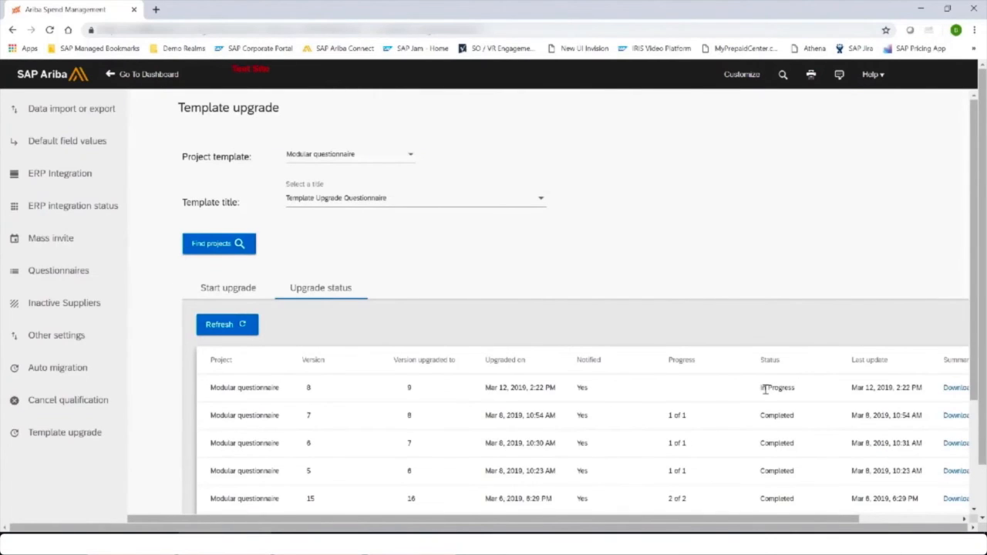
{"action": "left_click", "coordinate": [220, 325]}
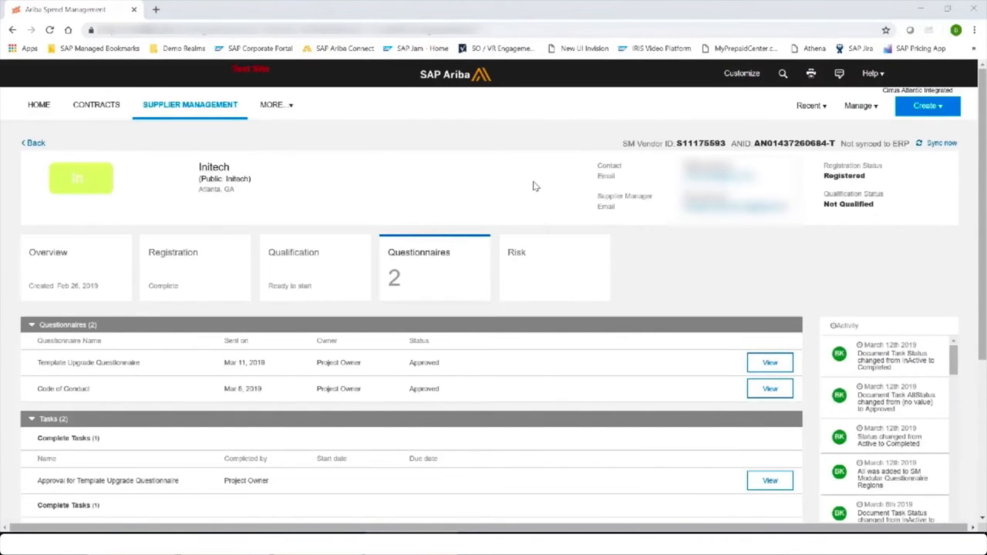
Examine the questions and responses in Initech's Template Upgrade Questionnaire, including Section 2, and close it.
{"action": "left_click", "coordinate": [768, 362]}
{"action": "scroll", "coordinate": [326, 274], "scroll_direction": "down", "scroll_amount": 1}
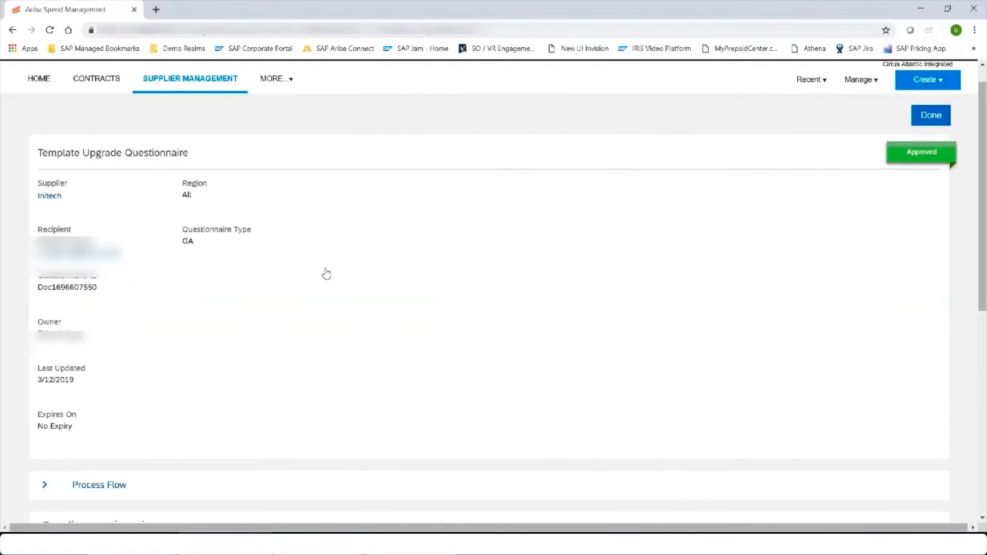
{"action": "scroll", "coordinate": [327, 273], "scroll_direction": "down", "scroll_amount": 5}
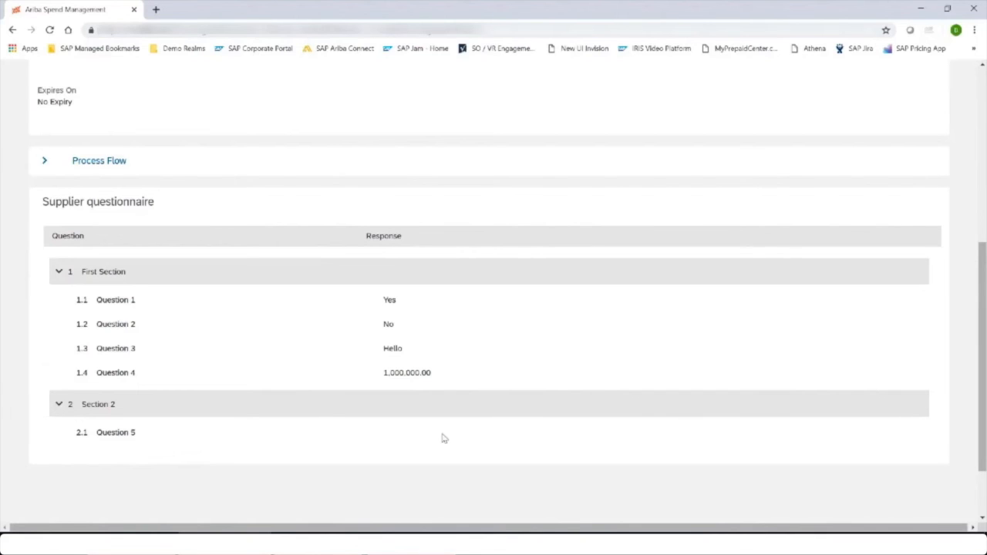
{"action": "scroll", "coordinate": [443, 438], "scroll_direction": "up", "scroll_amount": 5}
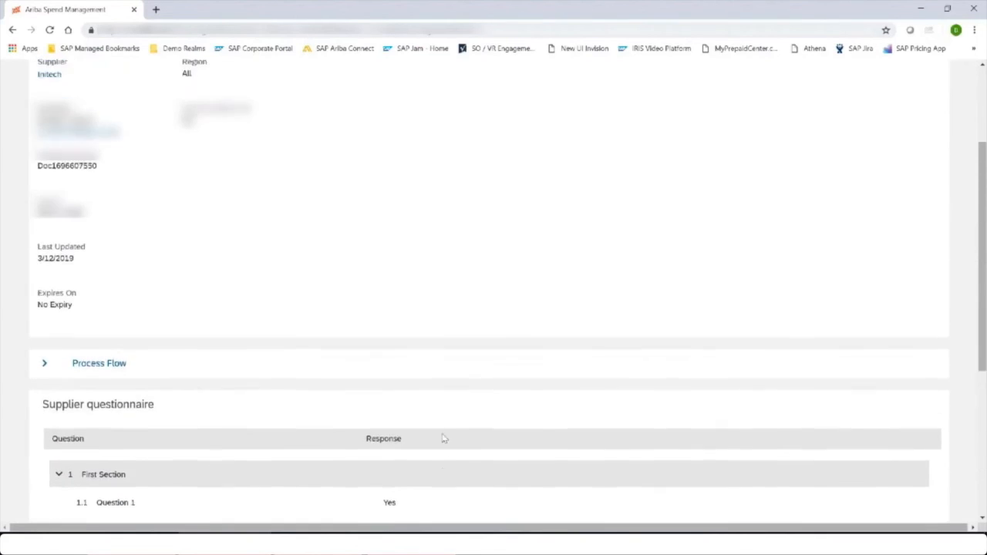
{"action": "scroll", "coordinate": [443, 437], "scroll_direction": "up", "scroll_amount": 1}
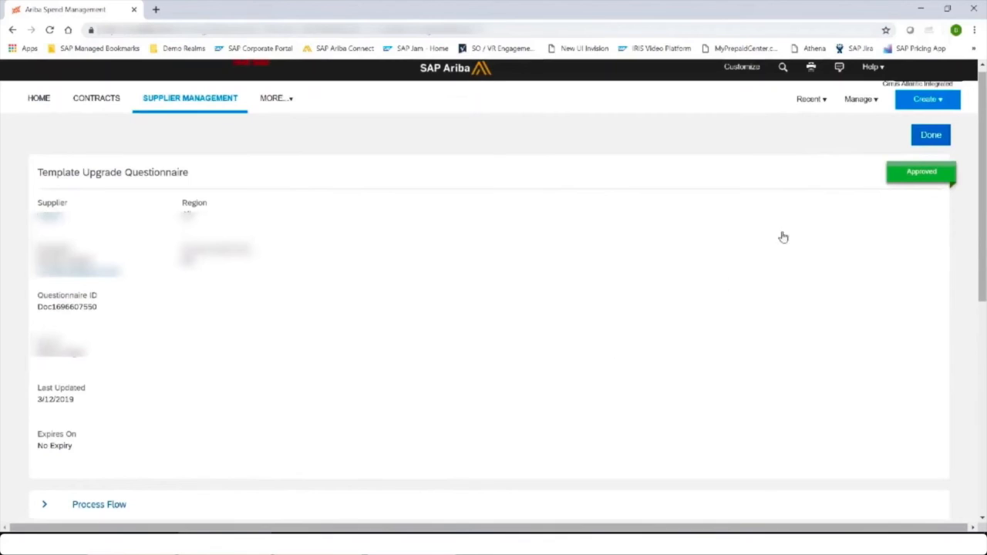
{"action": "left_click", "coordinate": [928, 143]}
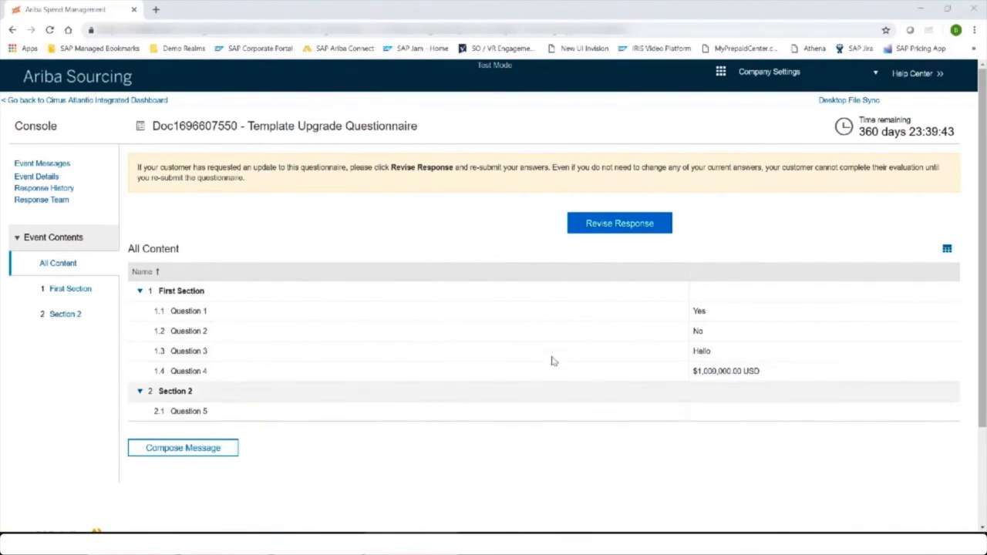
Revise the supplier's questionnaire response by answering Question 5 with 12 Mar 2019, and submit the entire response.
{"action": "left_click", "coordinate": [614, 228]}
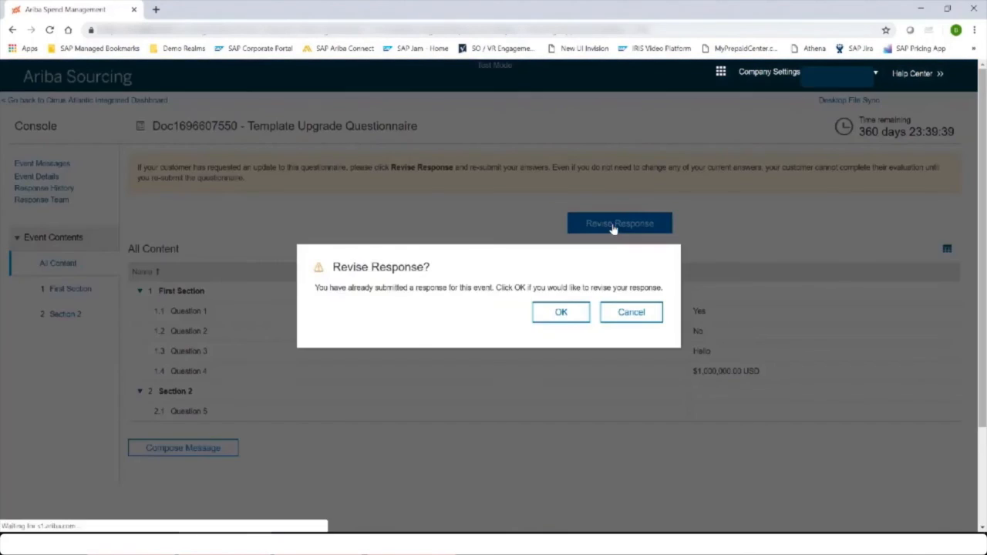
{"action": "left_click", "coordinate": [558, 312]}
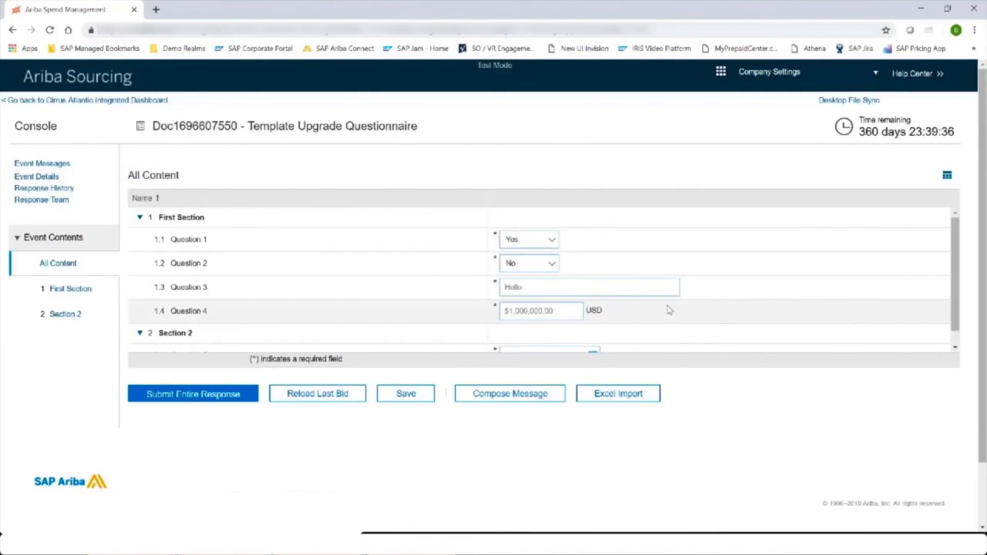
{"action": "scroll", "coordinate": [663, 312], "scroll_direction": "down", "scroll_amount": 1}
{"action": "left_click", "coordinate": [592, 340]}
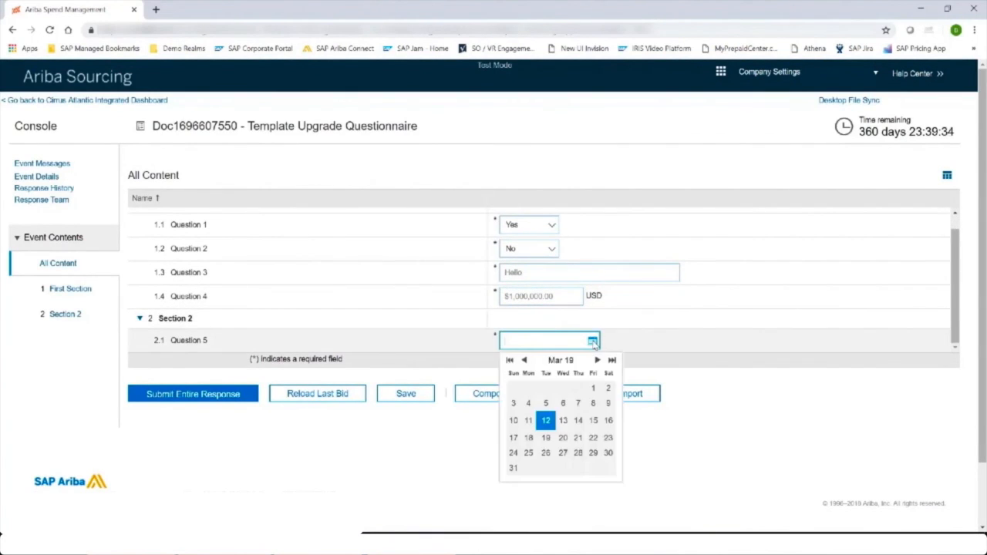
{"action": "left_click", "coordinate": [546, 420]}
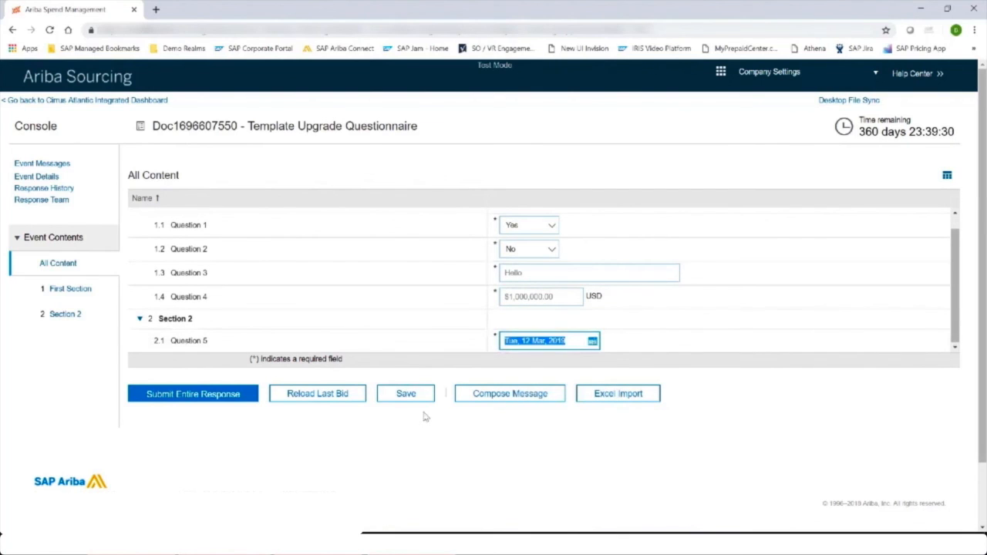
{"action": "left_click", "coordinate": [237, 404]}
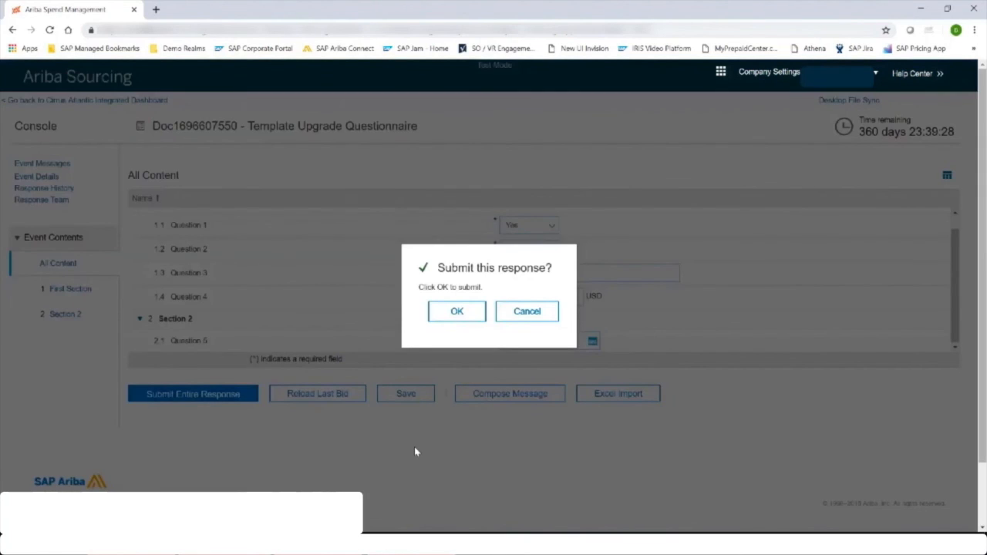
{"action": "left_click", "coordinate": [455, 315]}
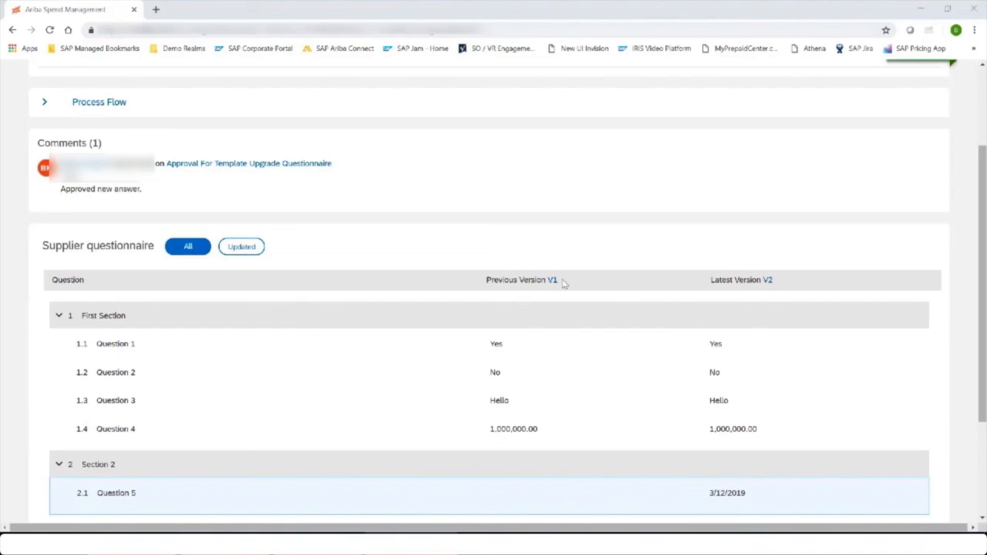
{"action": "scroll", "coordinate": [563, 283], "scroll_direction": "down", "scroll_amount": 1}
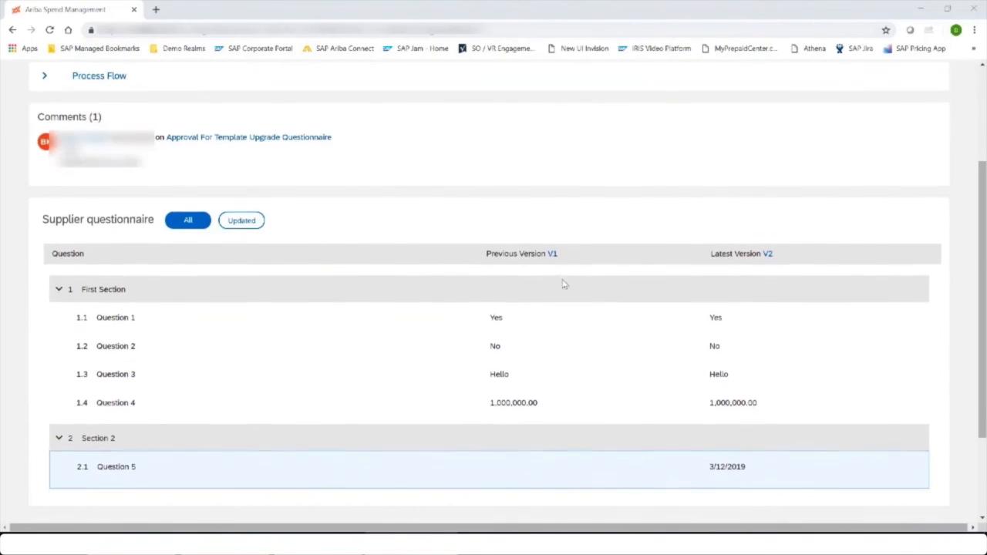